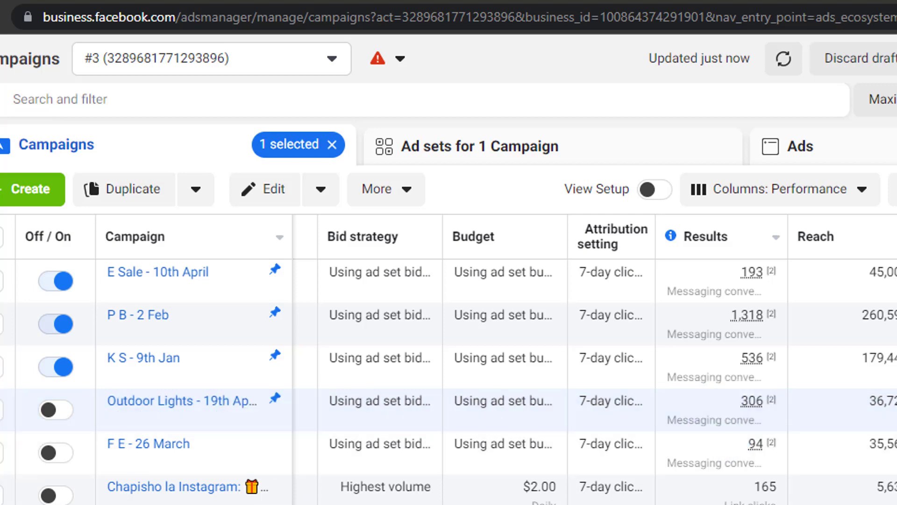
Review the performance columns of the campaign list and open the ad sets of the selected Outdoor Lights campaign
scroll(594, 360, "right", 5)
scroll(595, 360, "left", 7)
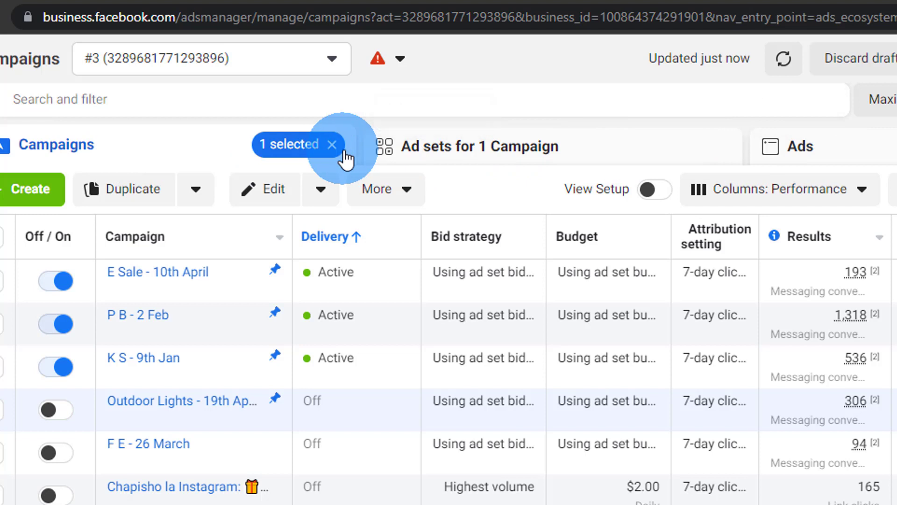
left_click(418, 145)
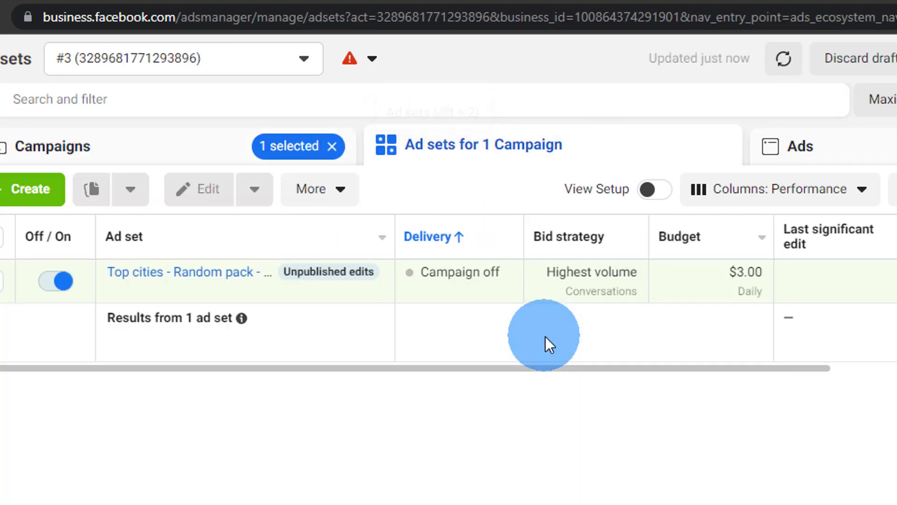
Clear the campaign selection, look through all the account's ad sets and return to the campaign list
left_click(332, 146)
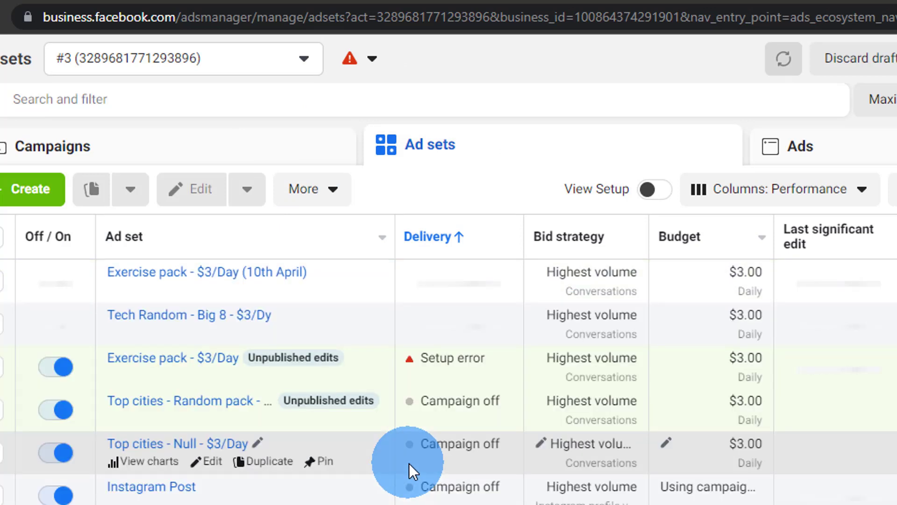
scroll(417, 456, "down", 7)
scroll(417, 456, "up", 7)
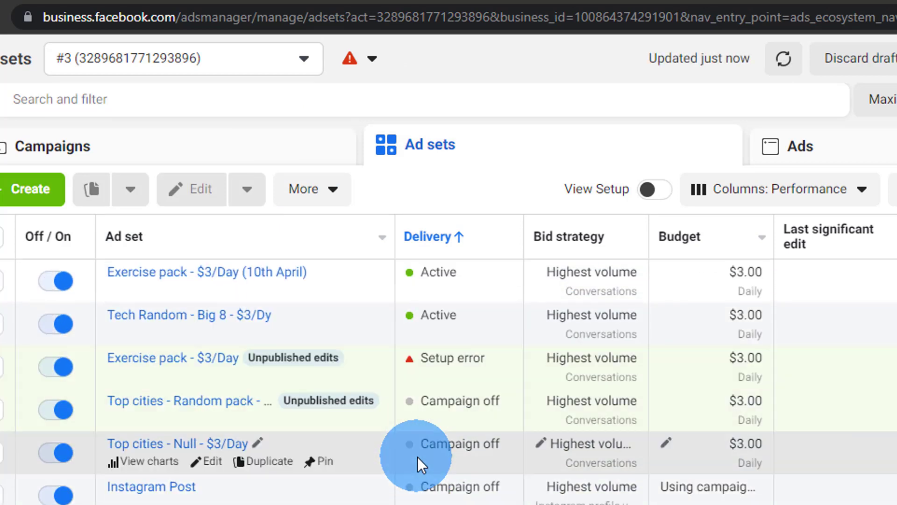
left_click(239, 150)
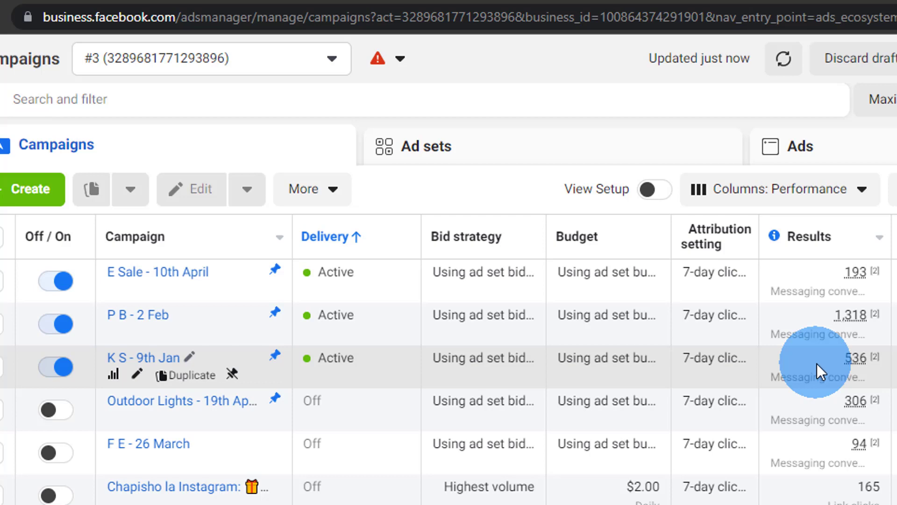
Select the Outdoor Lights - 19th April campaign and filter the list by selection to show only that campaign
left_click(4, 410)
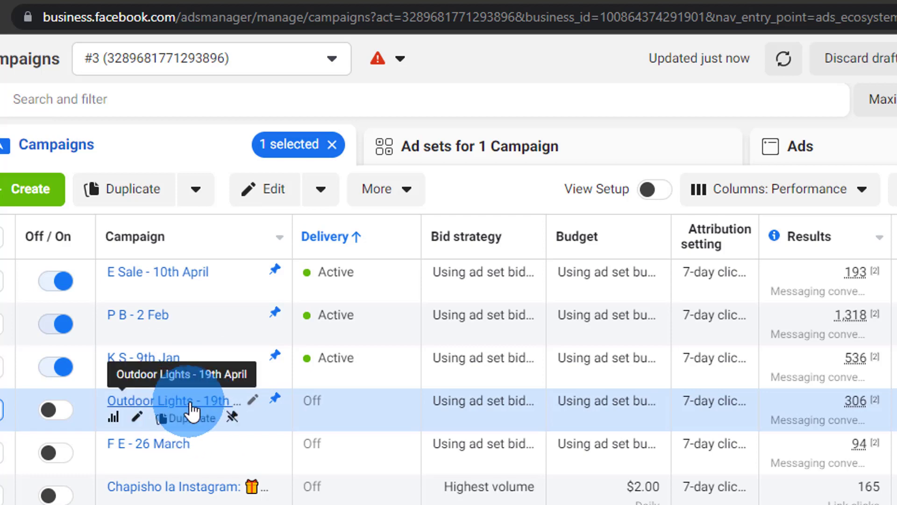
left_click(154, 100)
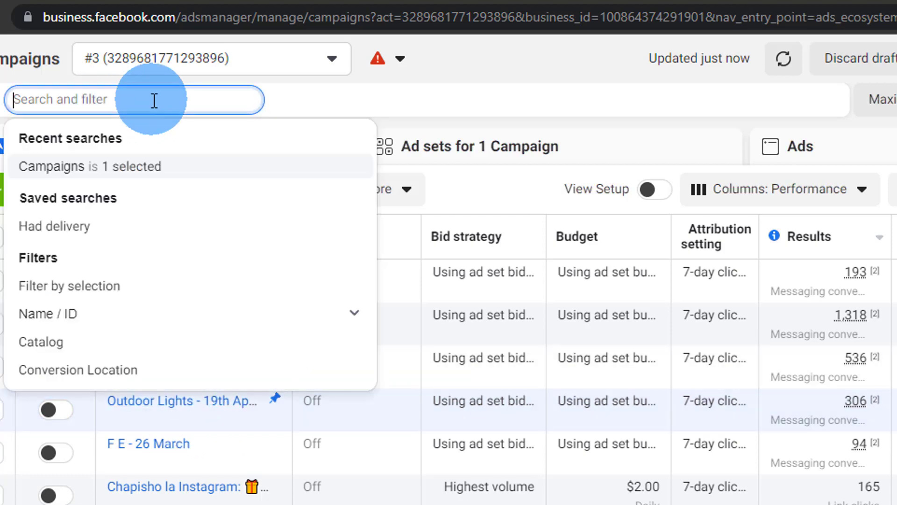
left_click(134, 290)
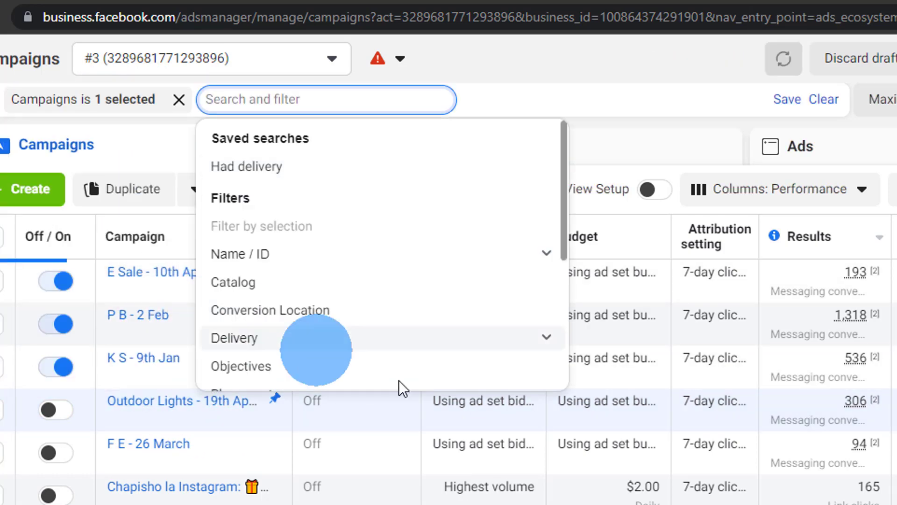
left_click(87, 433)
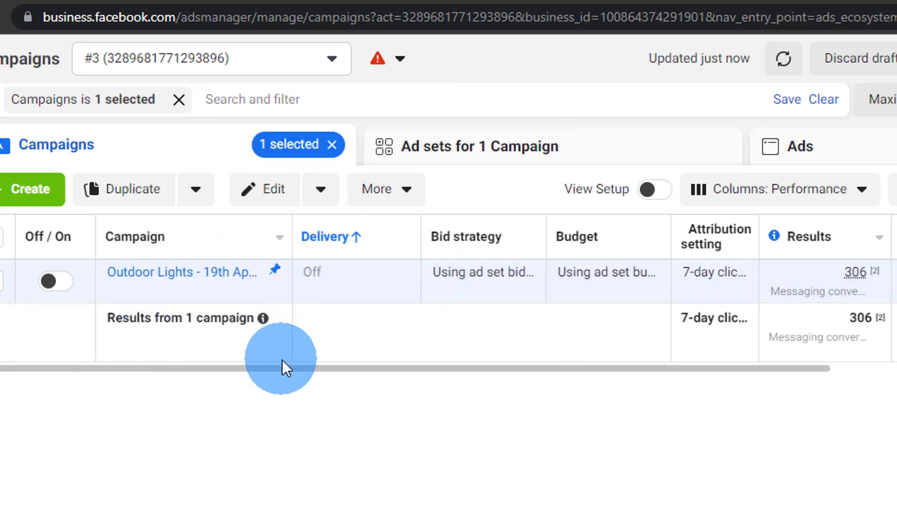
Examine the filtered campaign's results, reach, impressions and cost per result, and read the definition of the Results metric
left_click_drag(286, 364, 505, 389)
left_click_drag(592, 410, 592, 412)
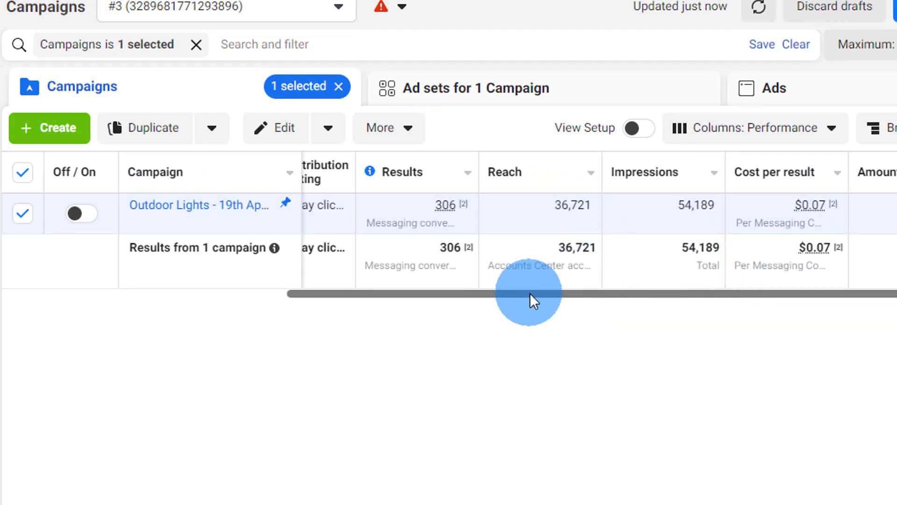
left_click_drag(530, 293, 477, 295)
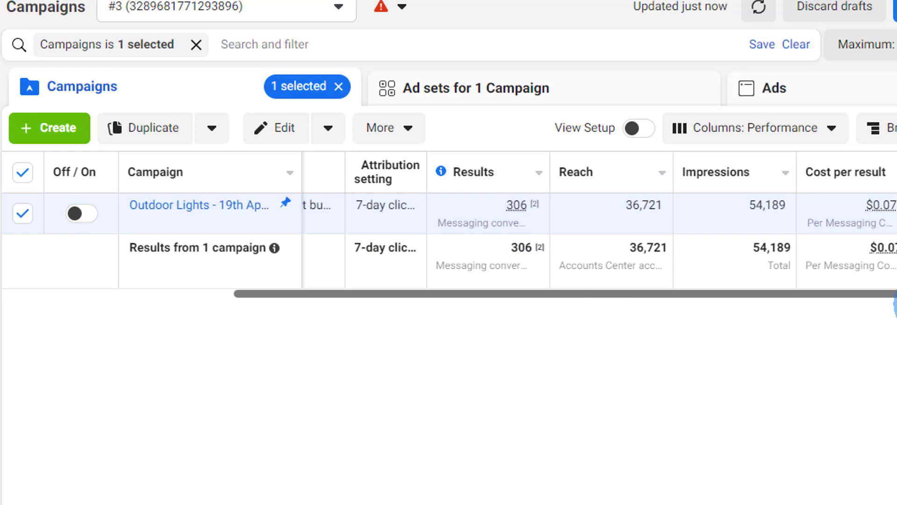
scroll(565, 224, "right", 1)
mouse_move(196, 213)
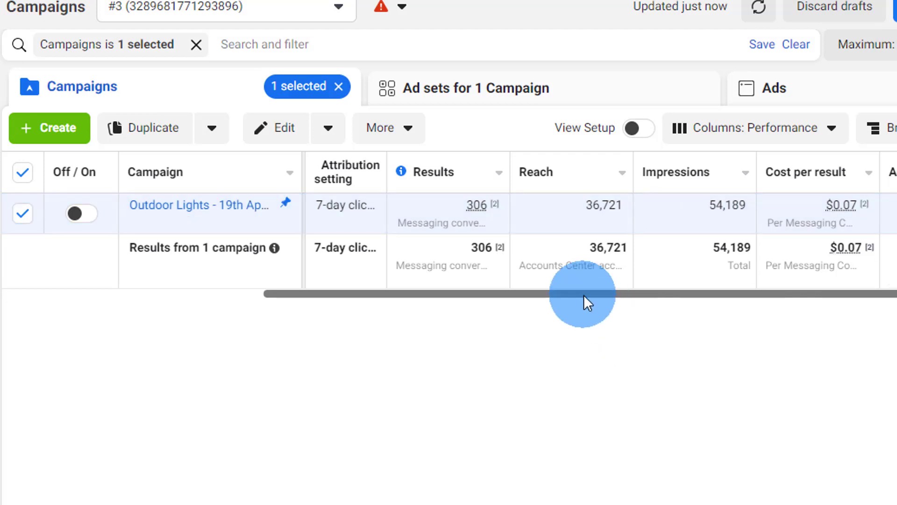
left_click_drag(584, 295, 296, 290)
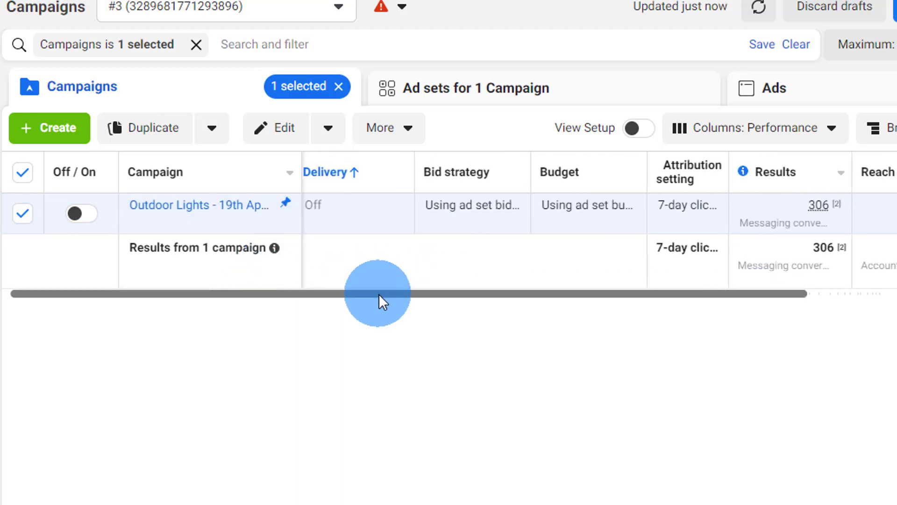
left_click_drag(380, 301, 345, 300)
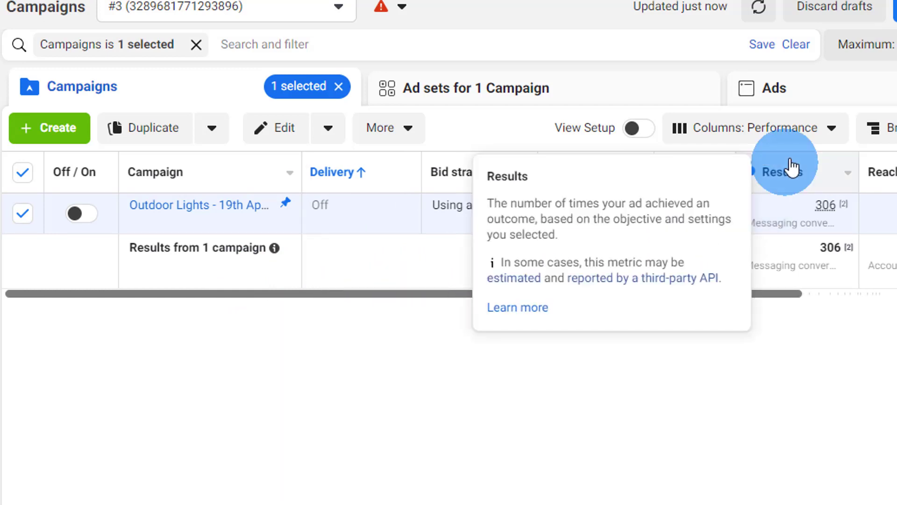
Go through the selected campaign's ads, campaign and ad set levels, finishing on its list of ads
left_click(825, 94)
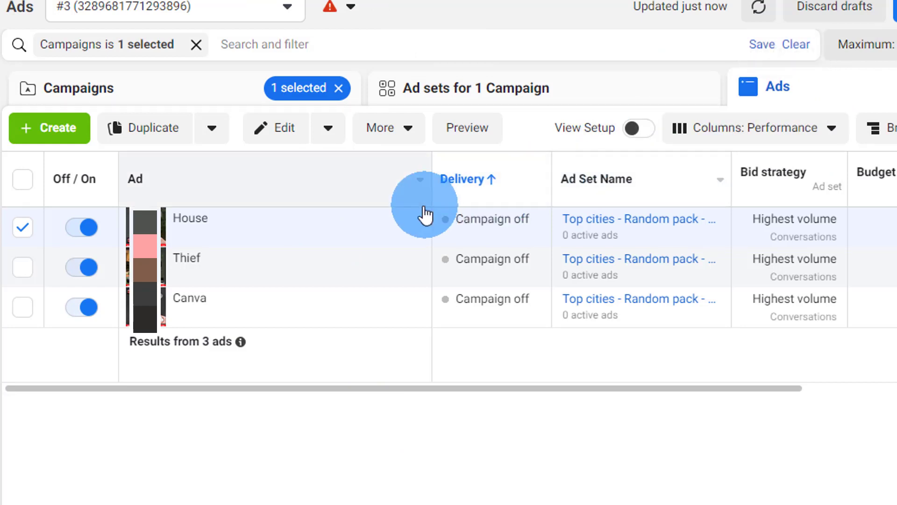
mouse_move(307, 285)
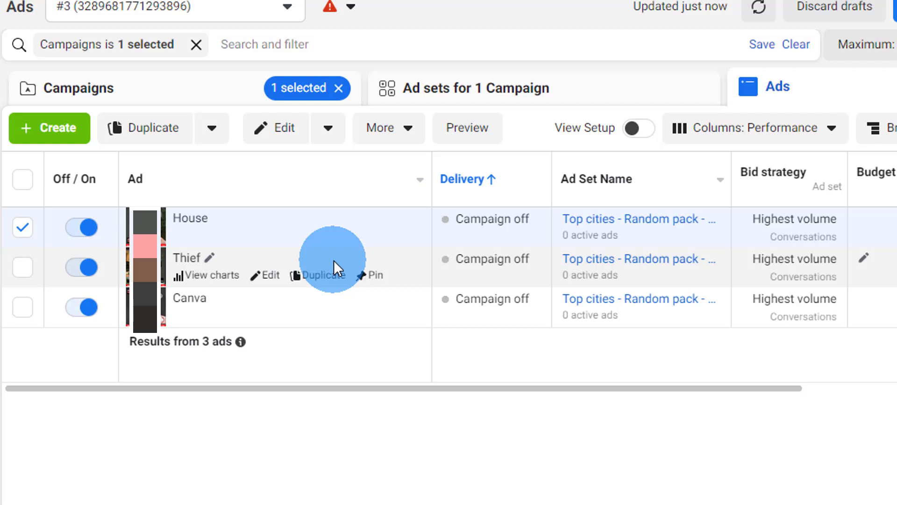
left_click(107, 95)
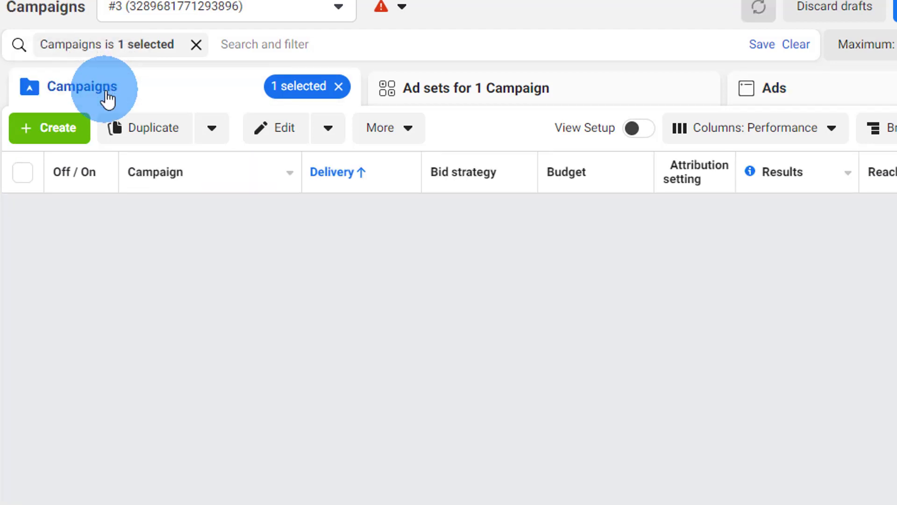
left_click(536, 104)
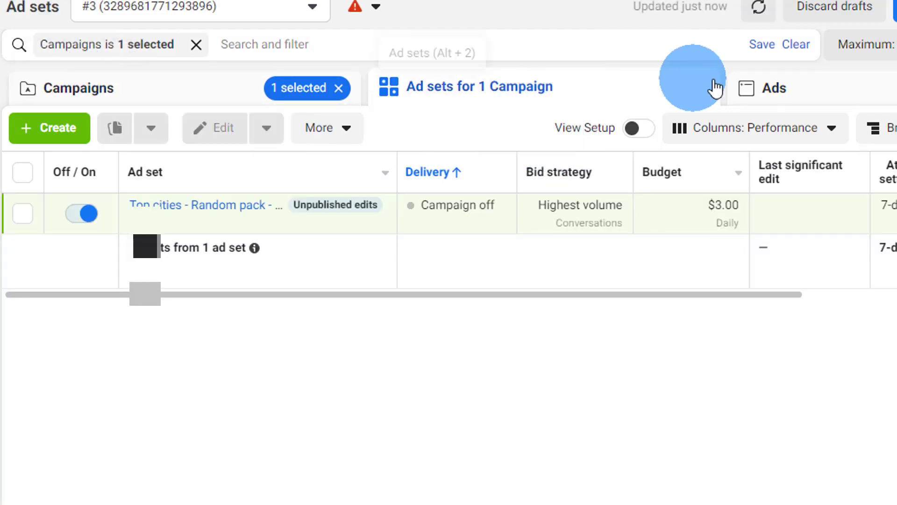
left_click(769, 99)
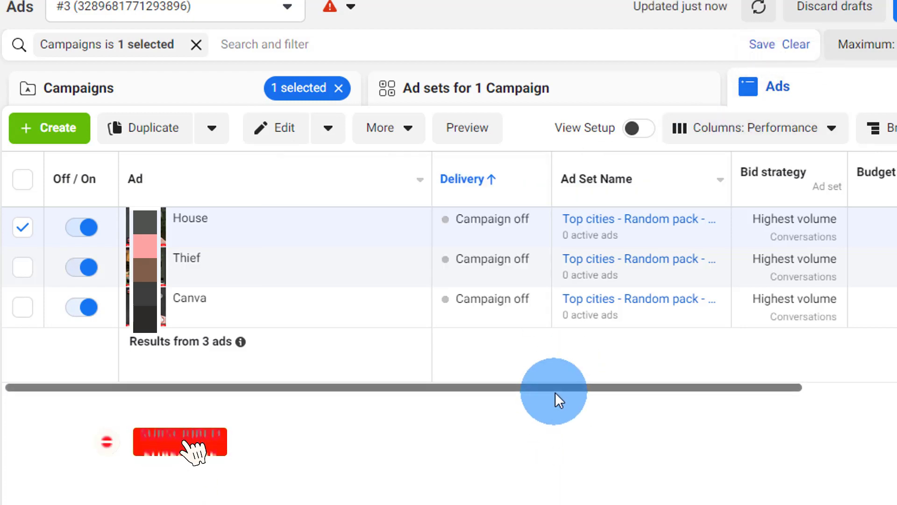
Sort the campaign's ads by Results from highest to lowest and select the Thief ad
left_click_drag(555, 392, 498, 388)
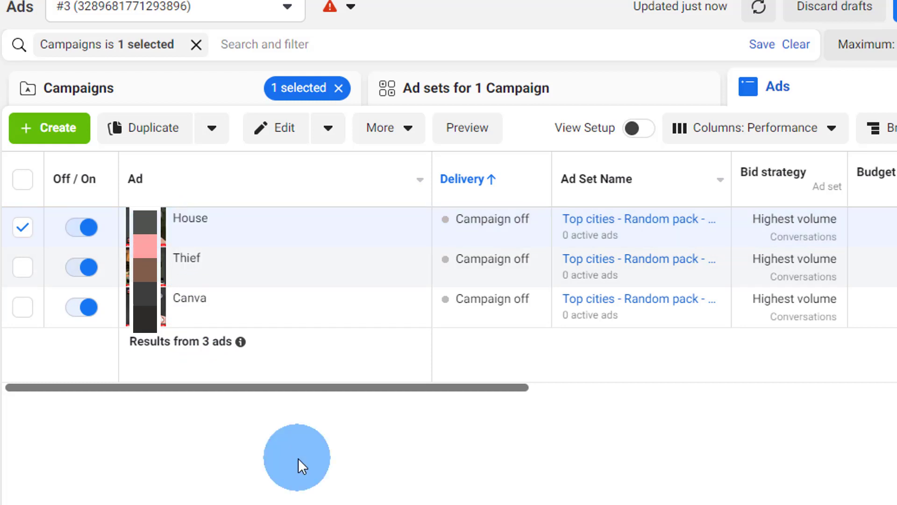
left_click_drag(420, 388, 739, 397)
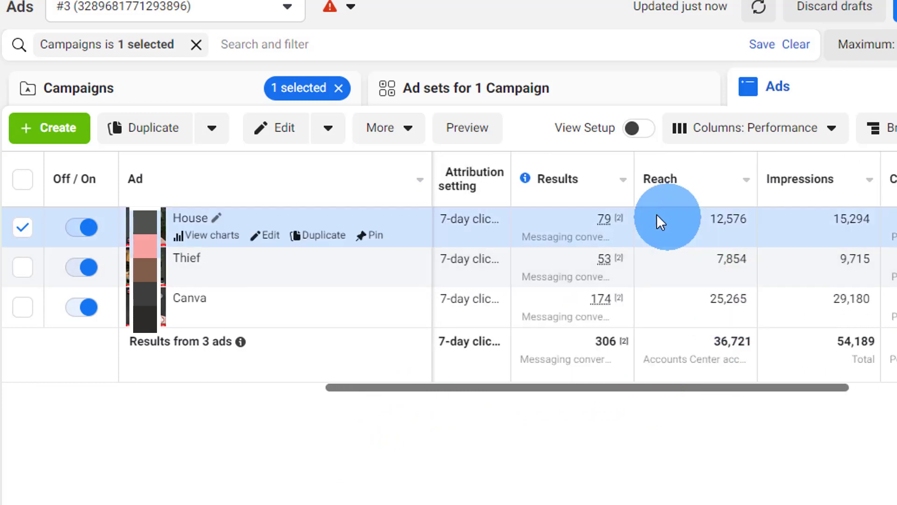
left_click(582, 201)
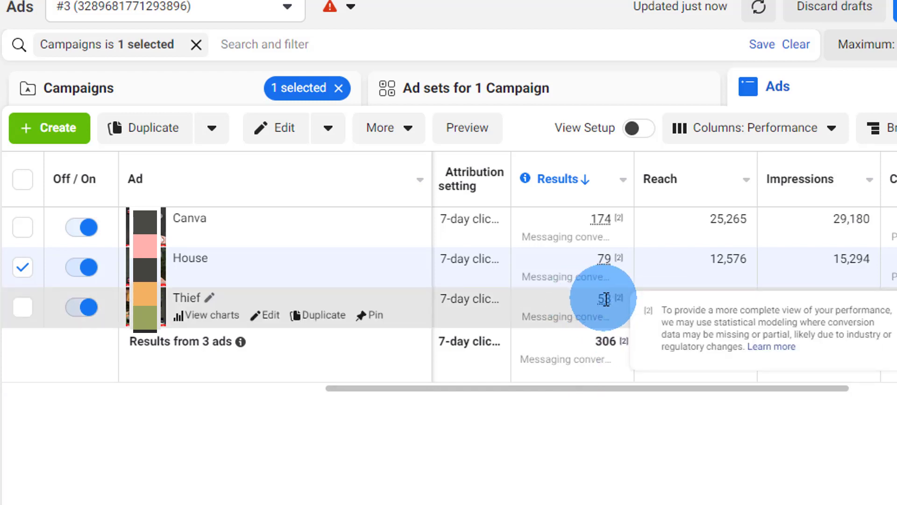
left_click(612, 299)
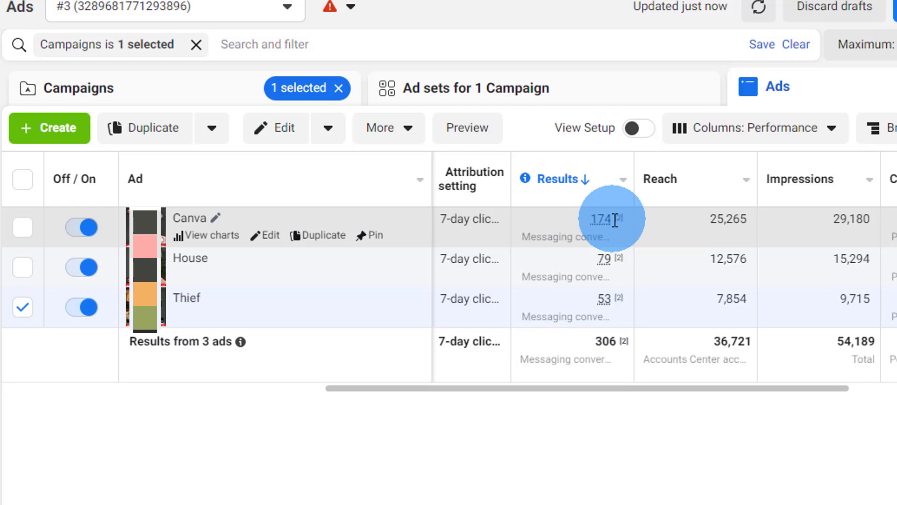
mouse_move(621, 217)
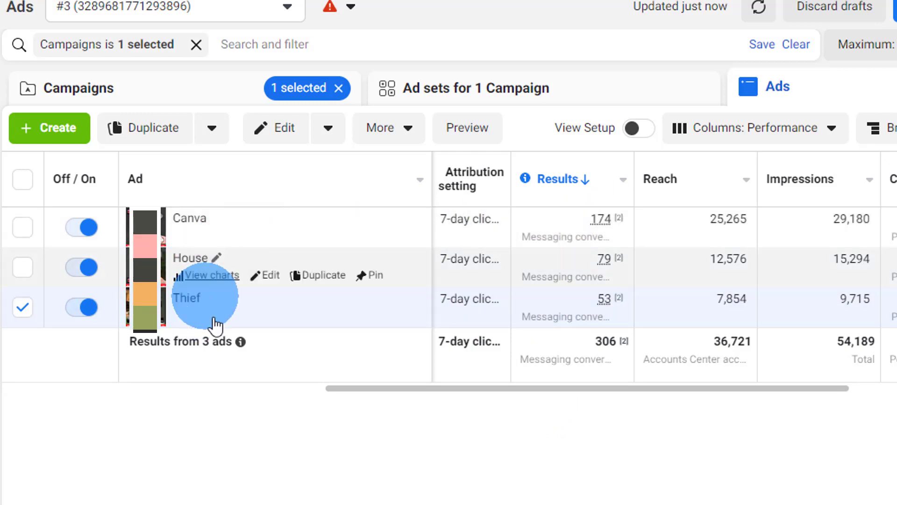
Turn off the House and Thief ads, leaving only the Canva ad on
left_click(80, 267)
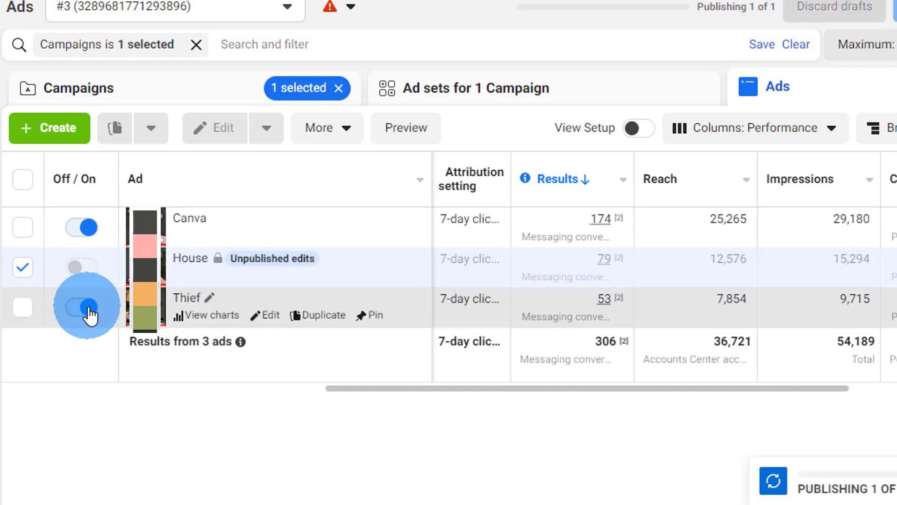
left_click(84, 307)
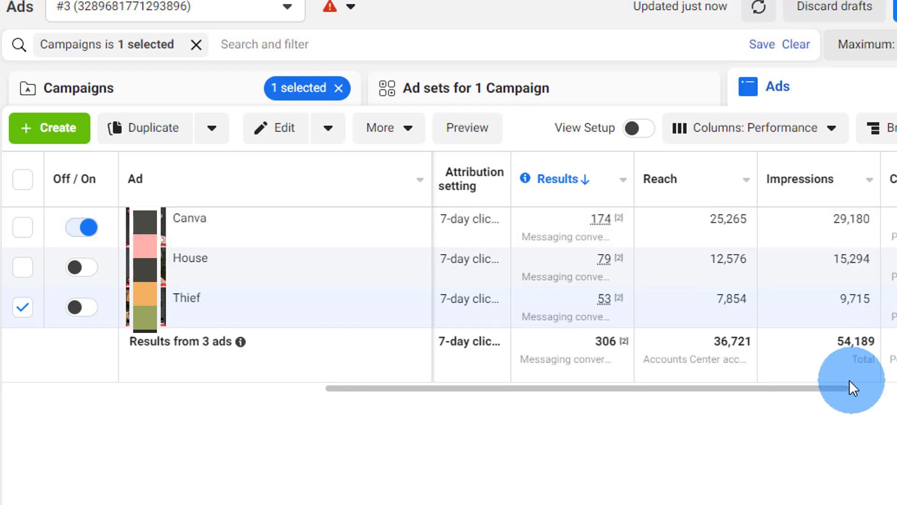
Compare the cost per result, quality ranking and budget of the three ads
left_click_drag(840, 389, 876, 391)
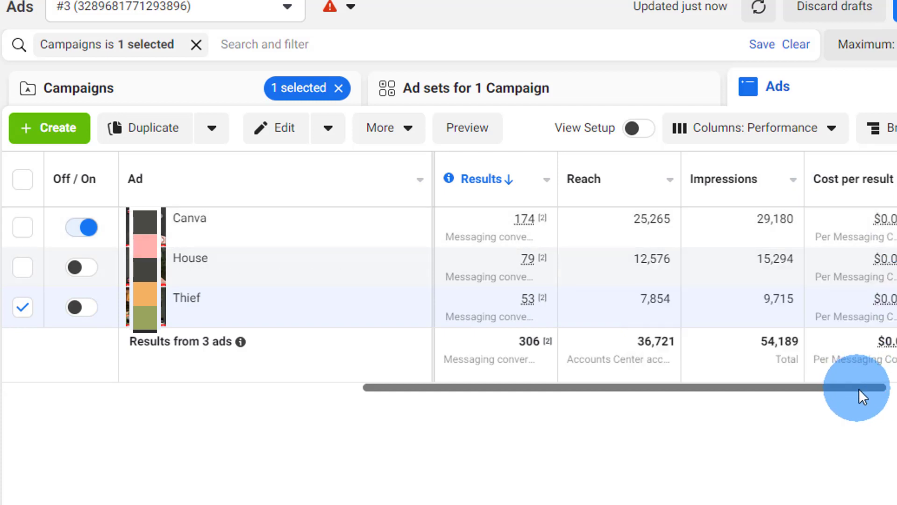
left_click_drag(859, 389, 896, 388)
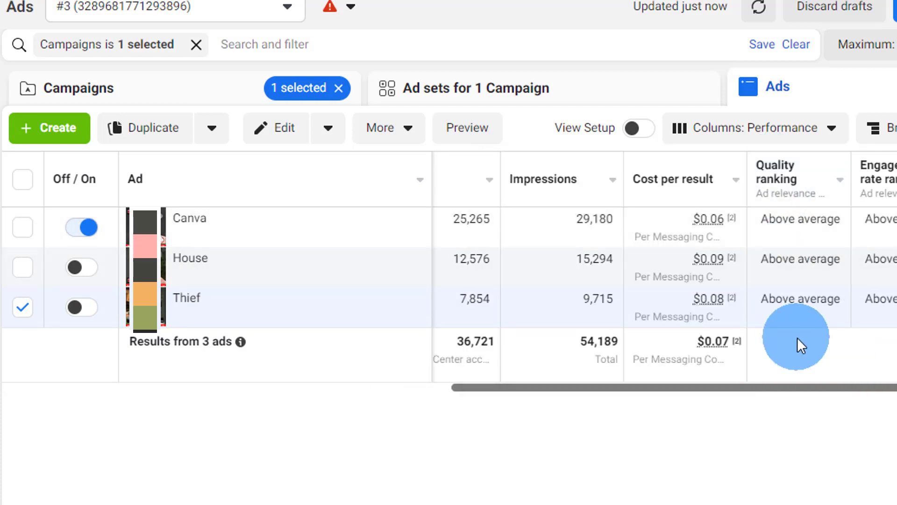
left_click_drag(891, 389, 599, 364)
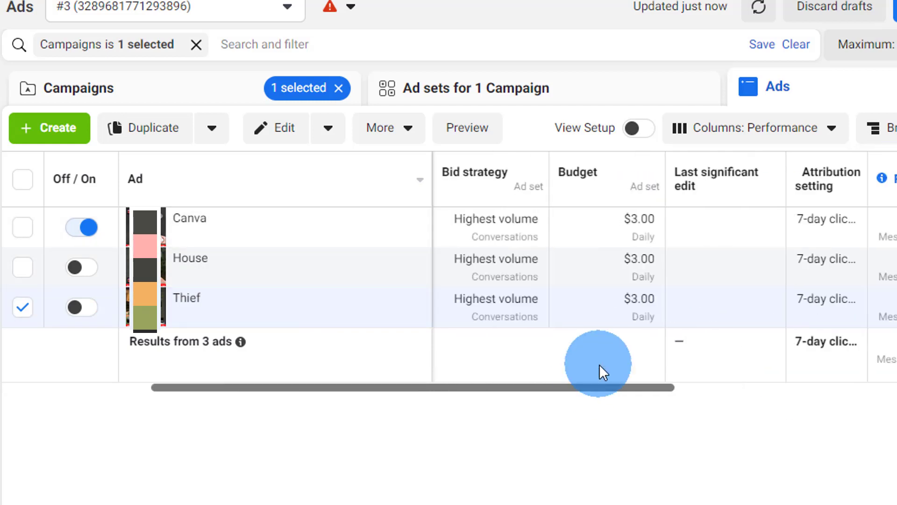